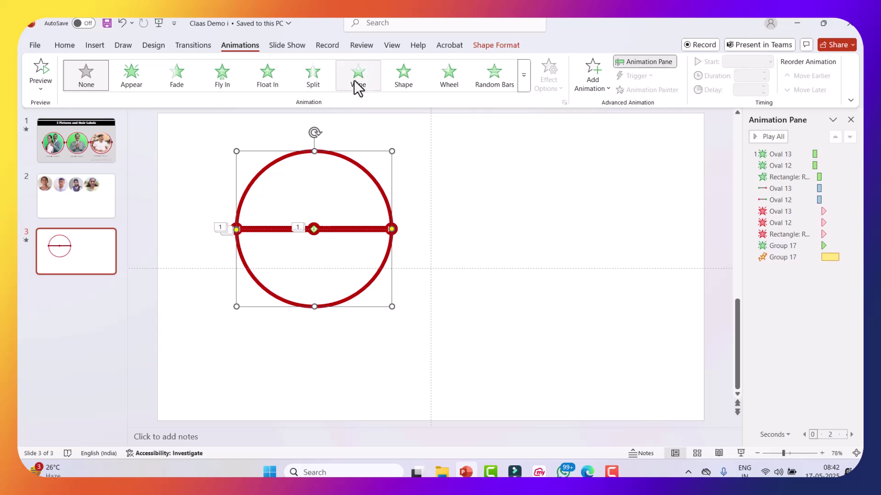
Step: Give the upper red arc a Wipe entrance animation from the left that starts With Previous
left_click(360, 76)
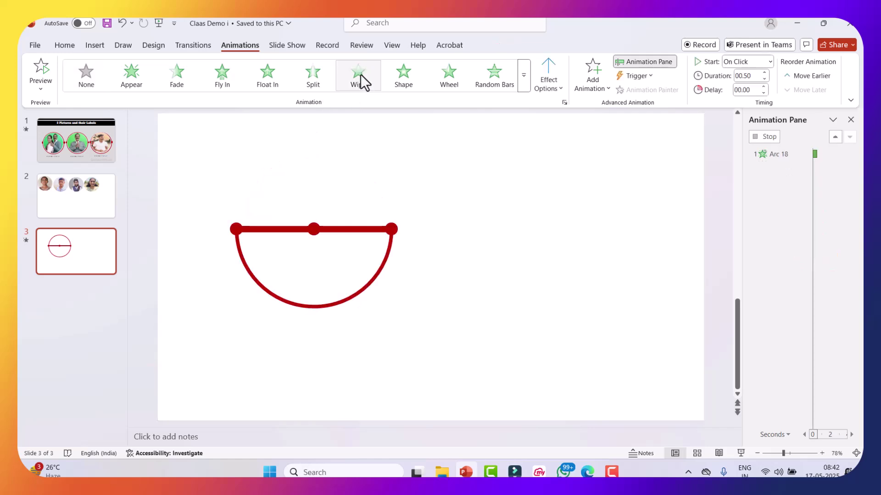
left_click(558, 90)
left_click(567, 150)
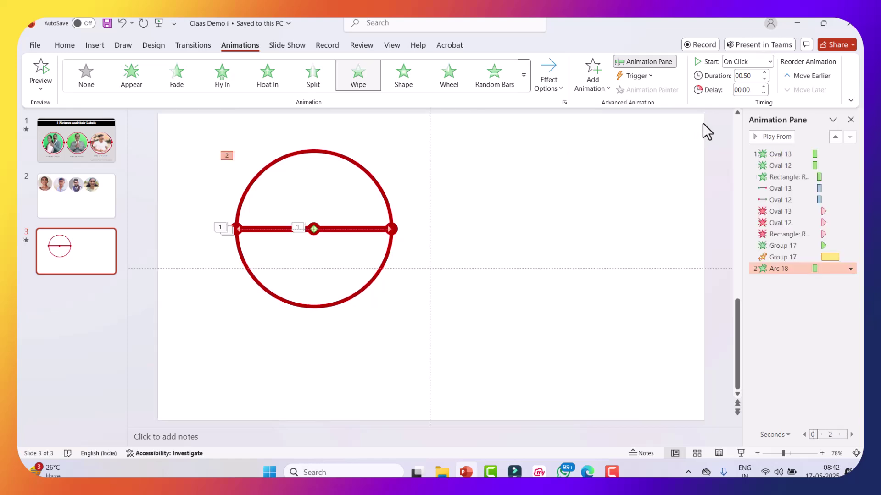
left_click(770, 62)
left_click(757, 90)
Step: Give the lower red arc a Wipe entrance animation from the right that starts With Previous
left_click(363, 287)
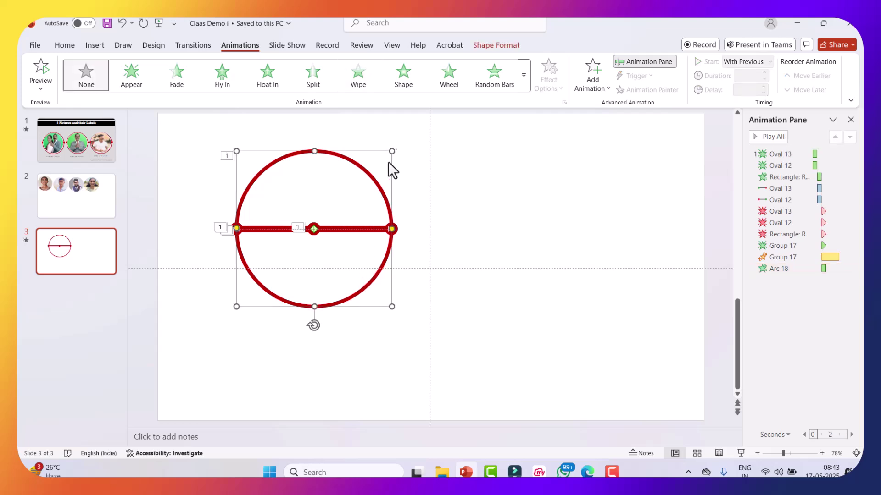
left_click(364, 90)
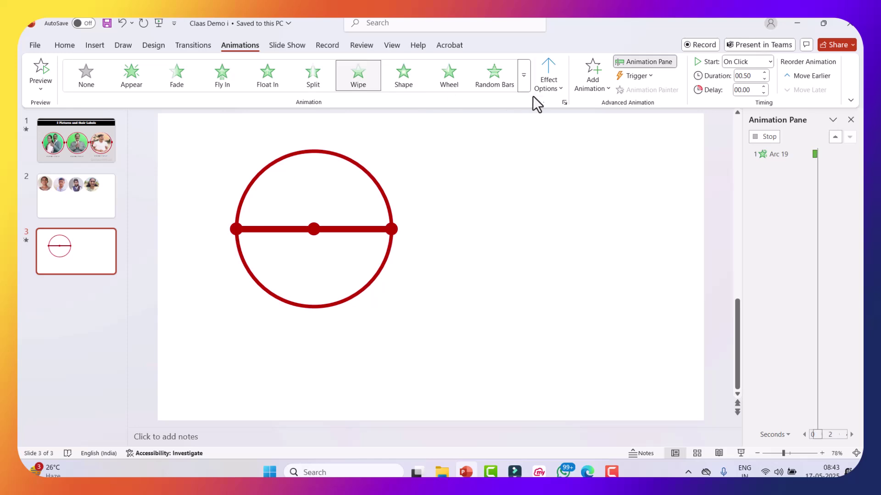
left_click(555, 91)
left_click(557, 173)
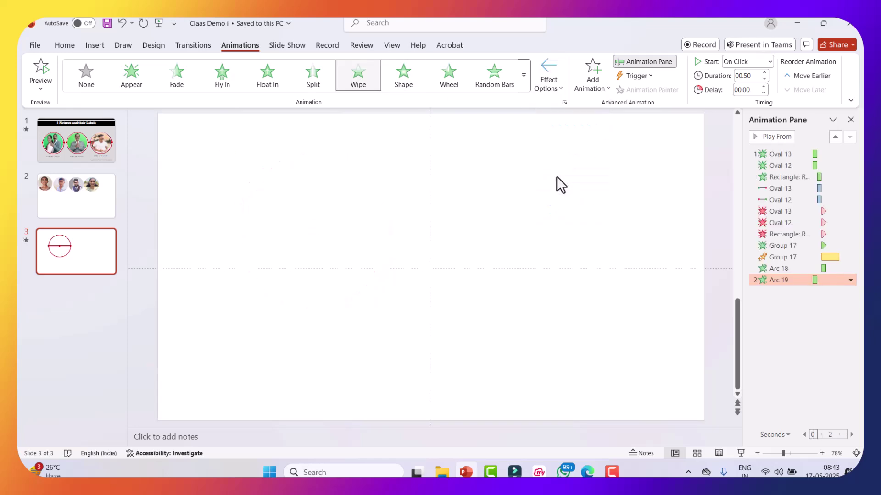
left_click(769, 61)
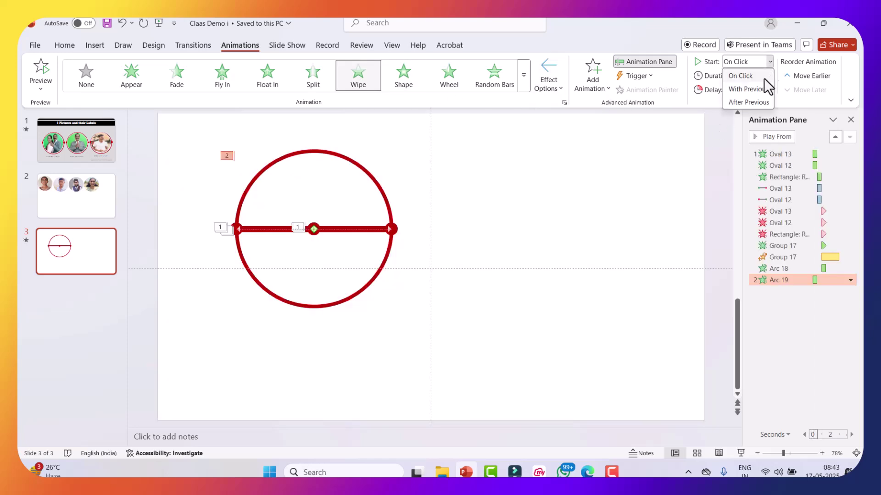
left_click(758, 88)
left_click(673, 391)
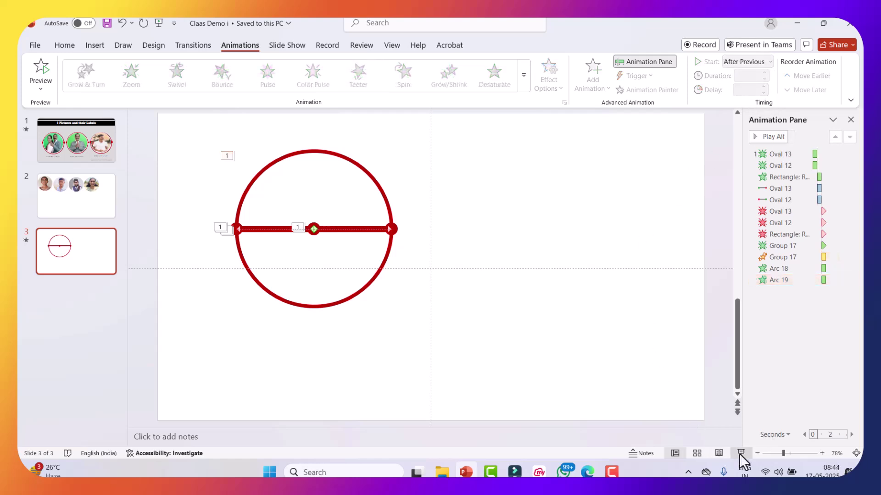
Step: Play slide 3 as a slide show to check the circle animation, and end the show
left_click(739, 453)
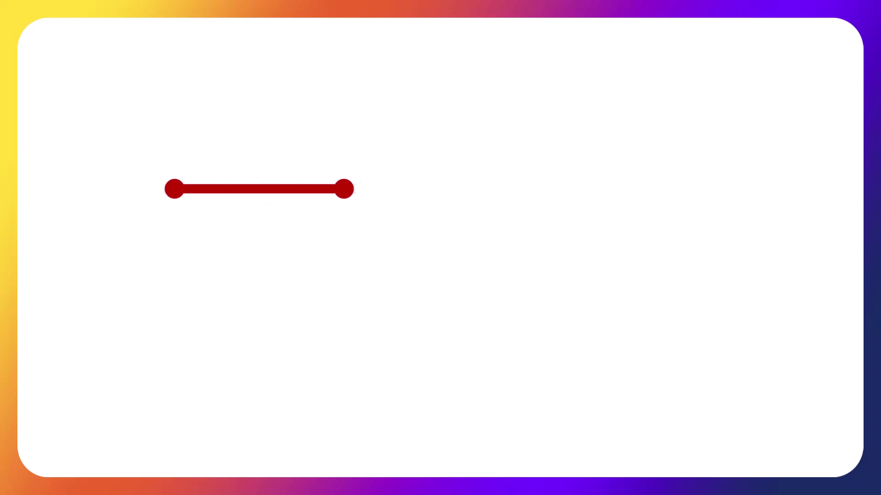
right_click(656, 424)
left_click(672, 416)
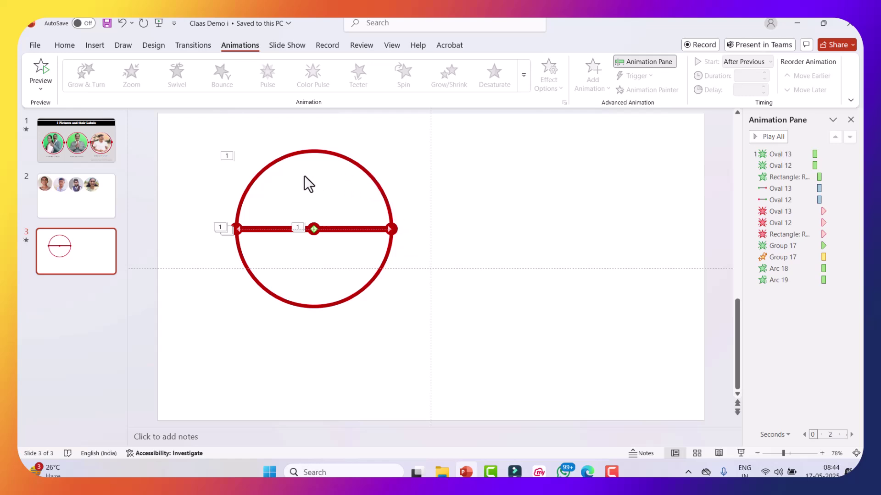
Step: Play the finished example on slide 1 as a slide show and return to editing
left_click(69, 151)
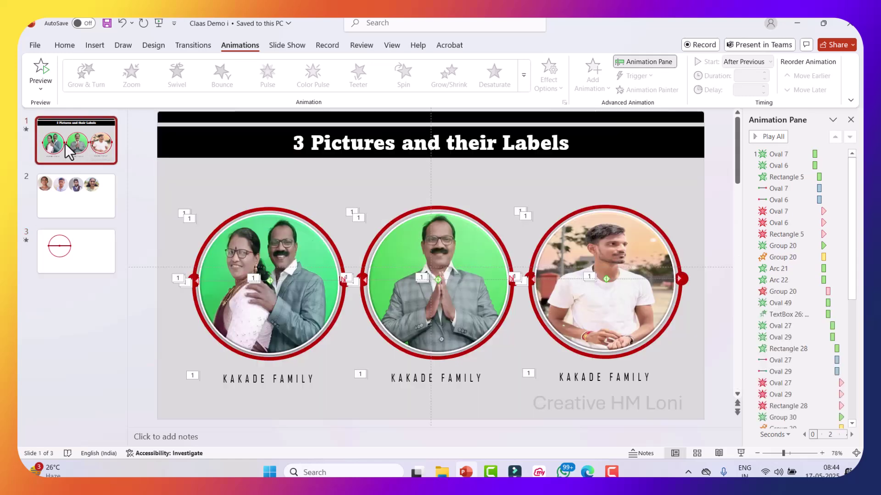
left_click(740, 453)
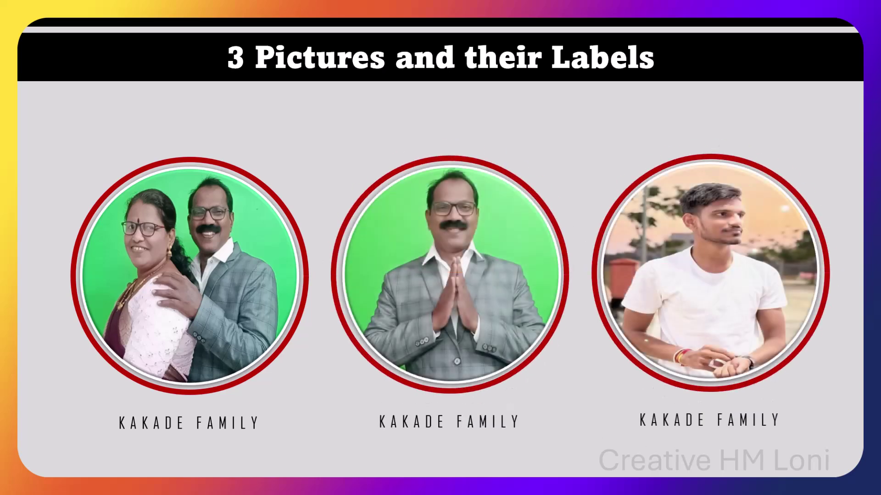
left_click(777, 445)
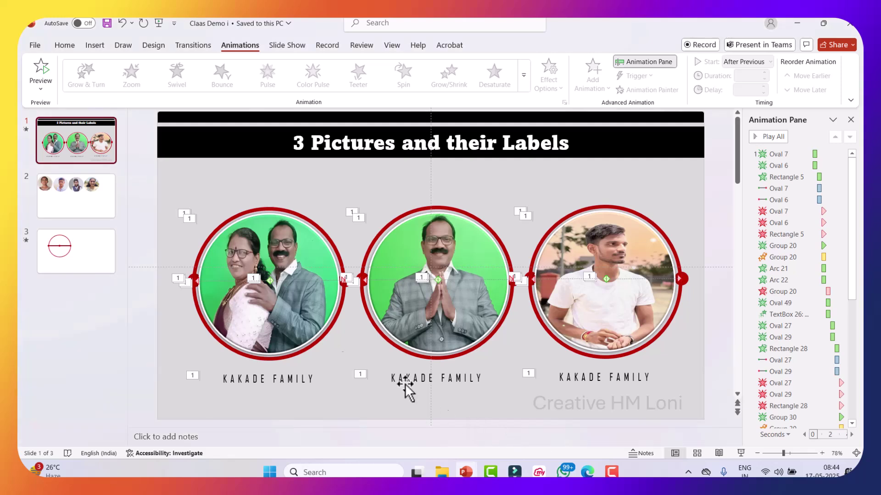
Step: Add a Split exit animation to the grouped red bar on slide 3, starting After Previous
left_click(81, 248)
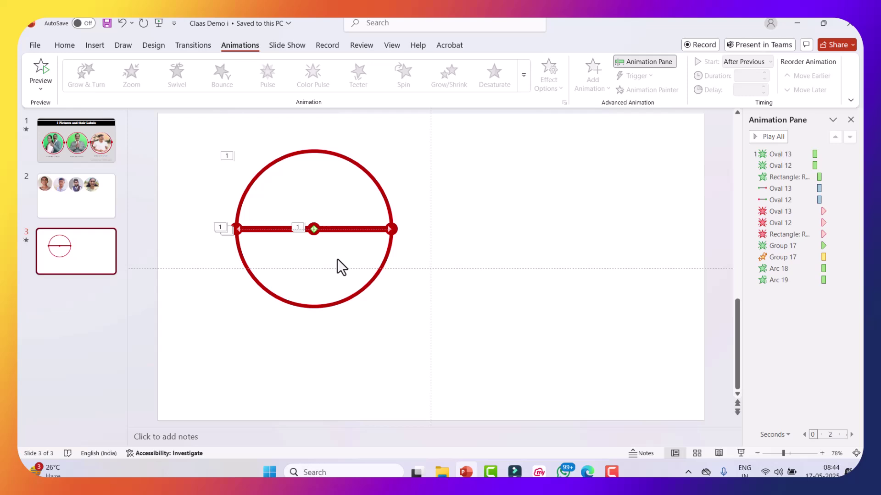
left_click(369, 229)
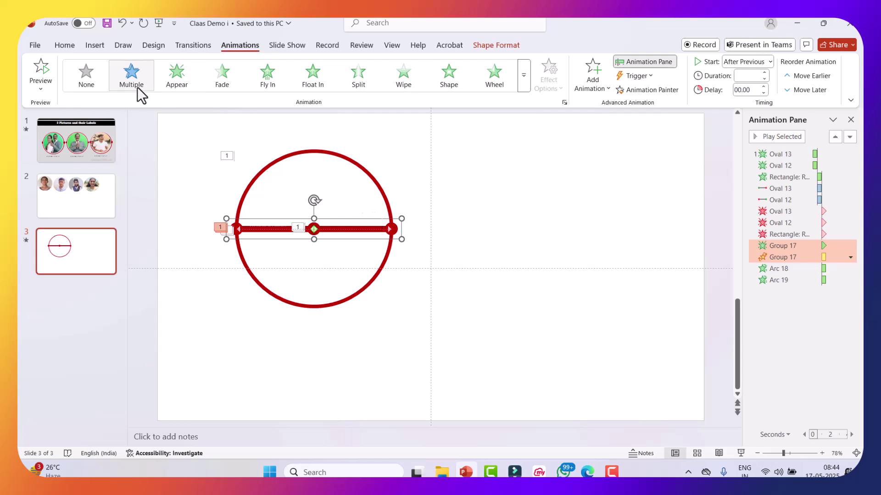
left_click(589, 82)
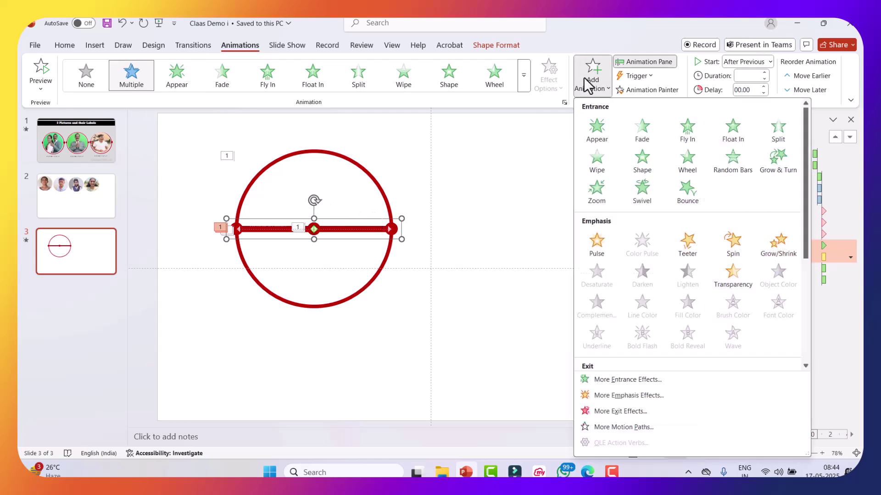
scroll(605, 277, "down", 3)
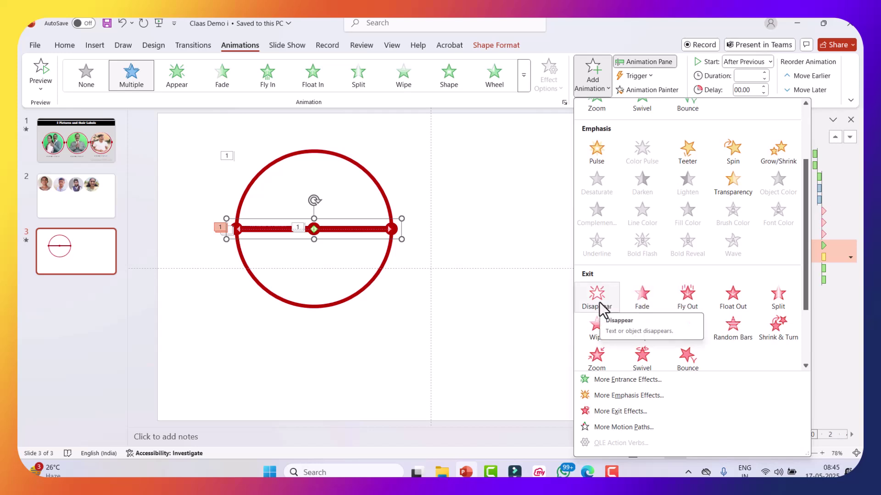
left_click(776, 297)
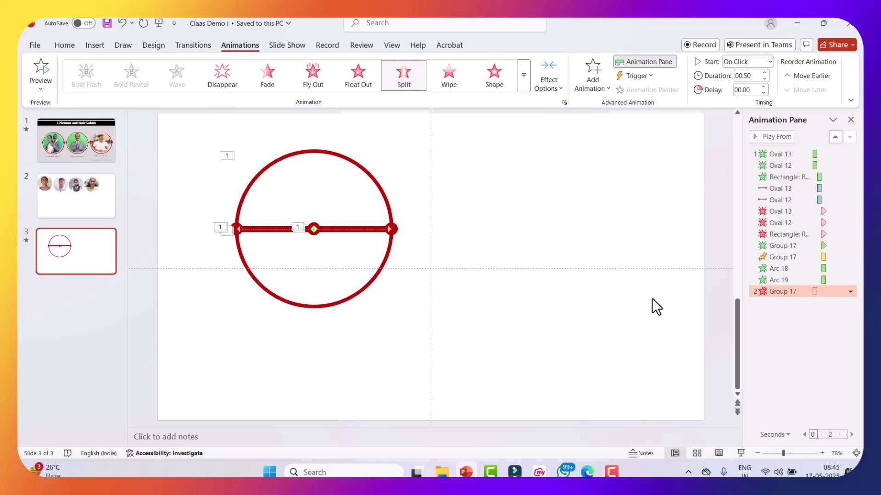
left_click(767, 64)
left_click(750, 102)
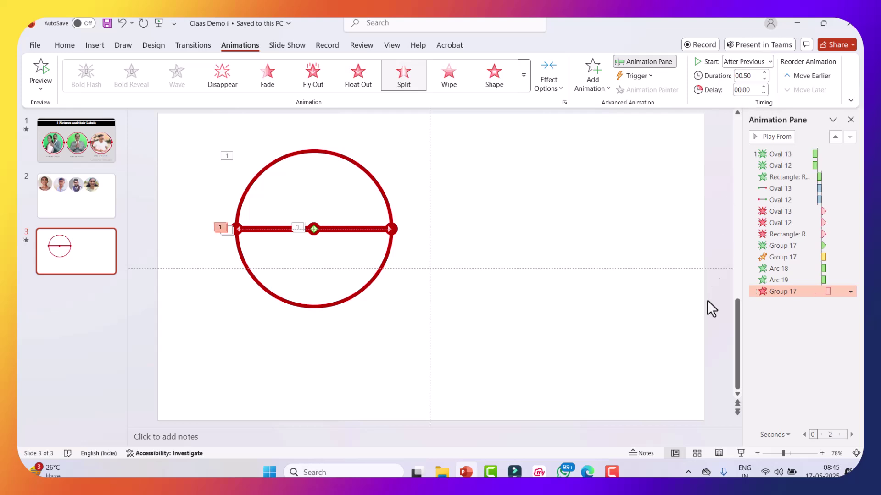
Step: Play slide 3 as a slide show to check the bar's exit, and end the show
left_click(737, 454)
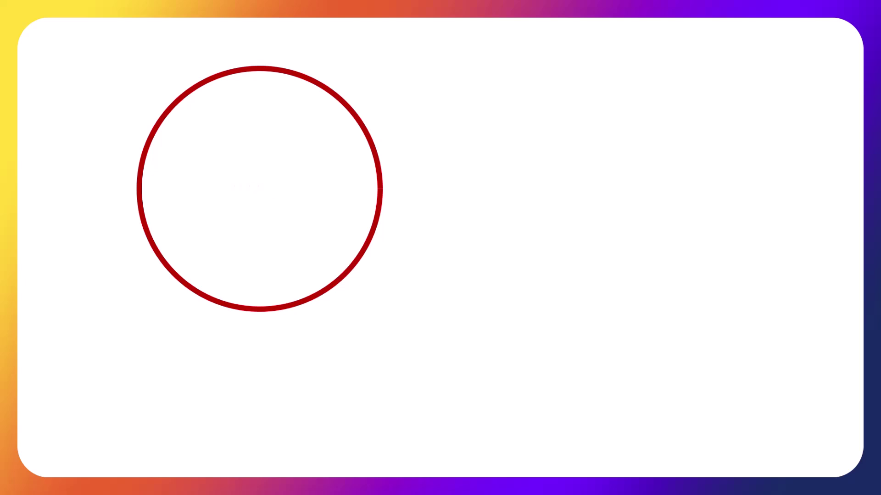
right_click(640, 419)
left_click(667, 407)
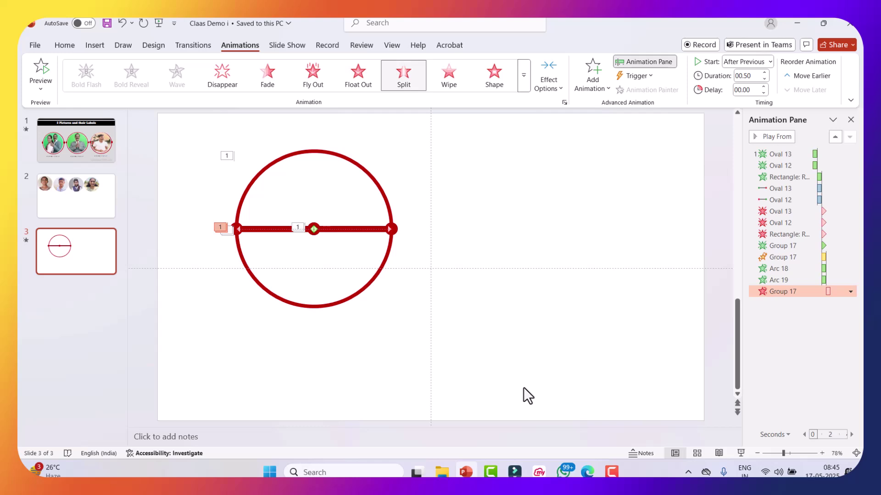
left_click(514, 229)
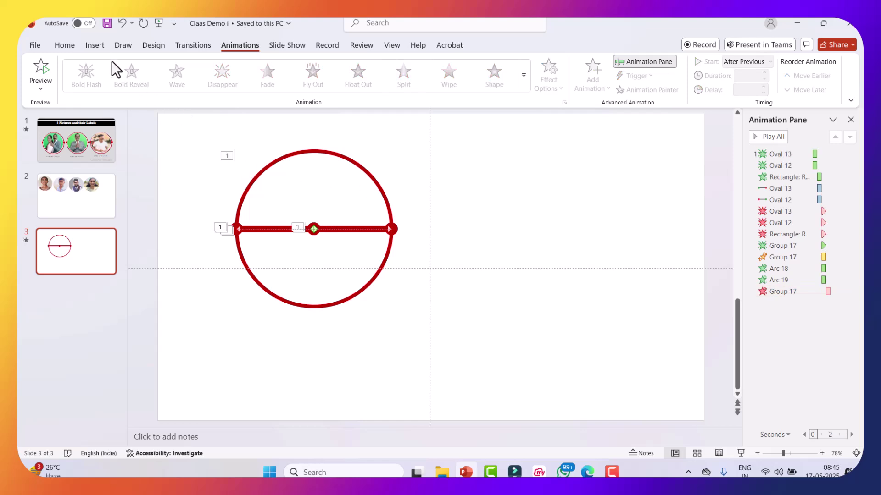
Step: Draw a circle about 8.6 cm in diameter in the empty area beside the red ring
left_click(100, 50)
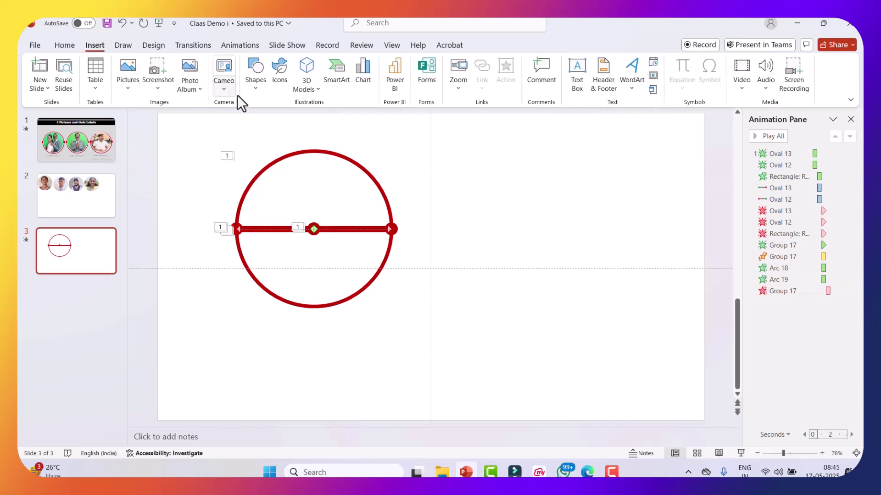
left_click(255, 90)
left_click(304, 121)
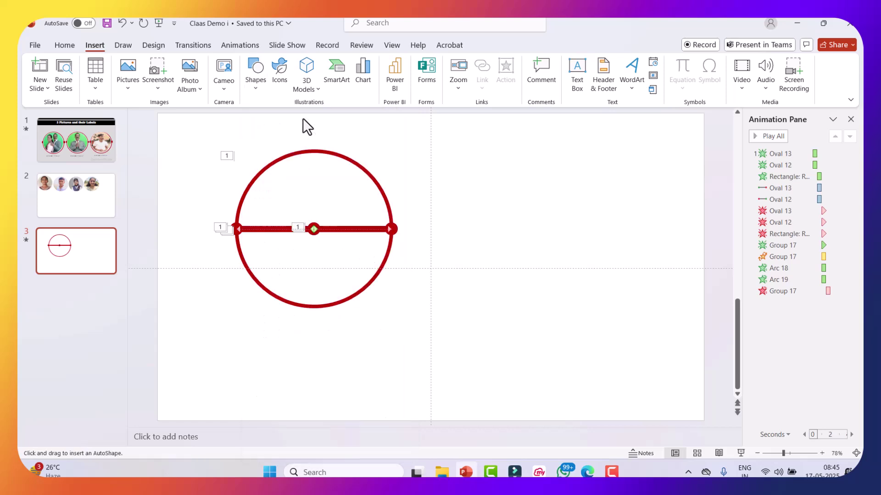
left_click_drag(494, 181, 522, 317)
left_click_drag(564, 274, 528, 257)
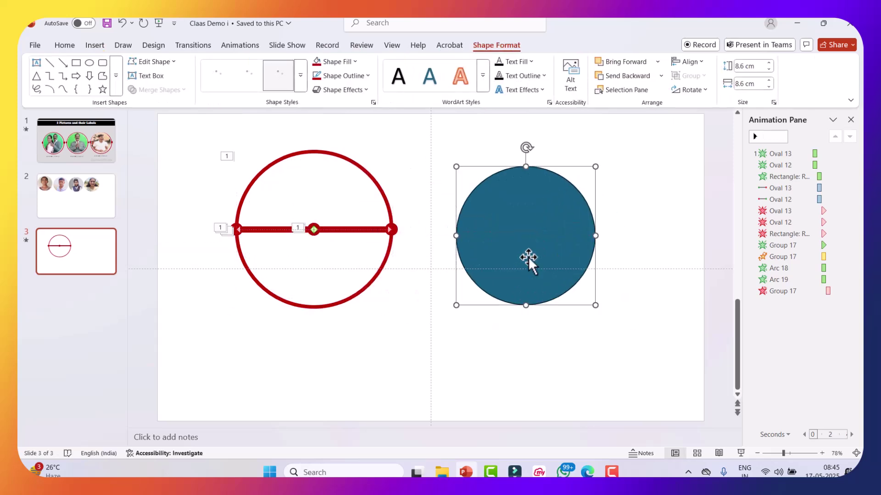
Step: Remove the outline of the blue circle
left_click(367, 75)
left_click(334, 262)
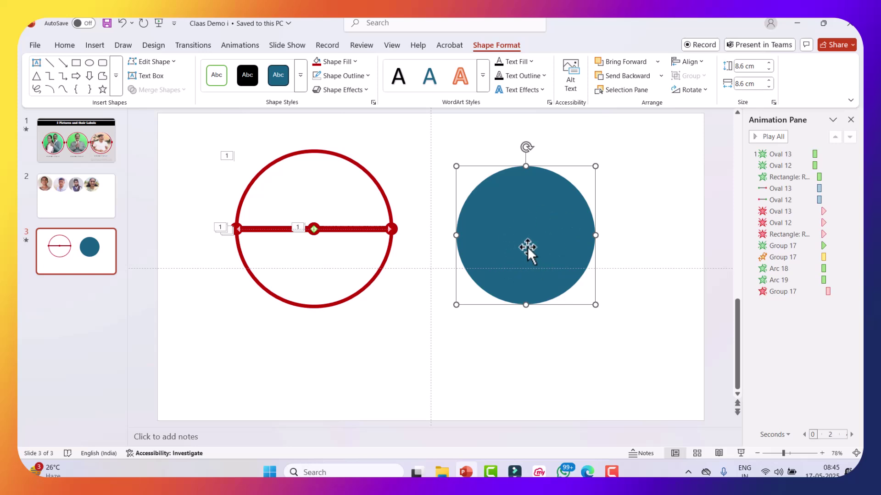
left_click(658, 159)
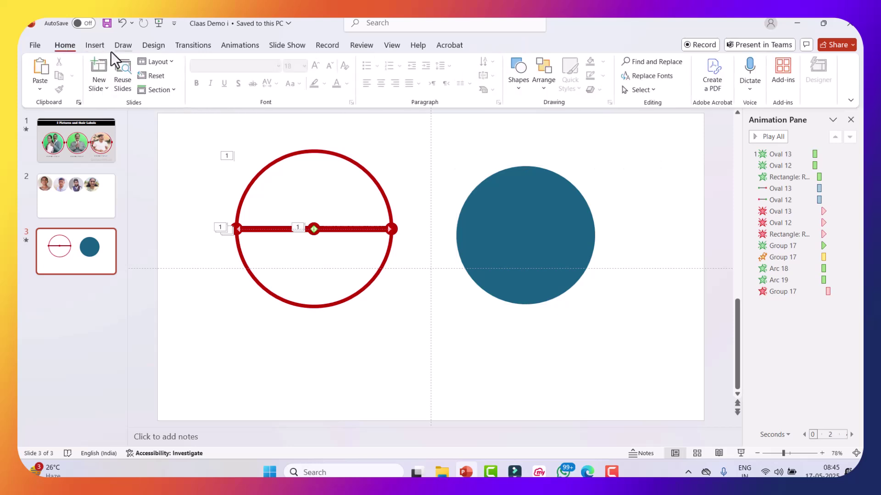
Step: Insert the picture "WhatsApp Image 2025-05-13 at 11.35.59_655cadb7" from the ssc 25 photo folder and move it over the blue circle
left_click(97, 45)
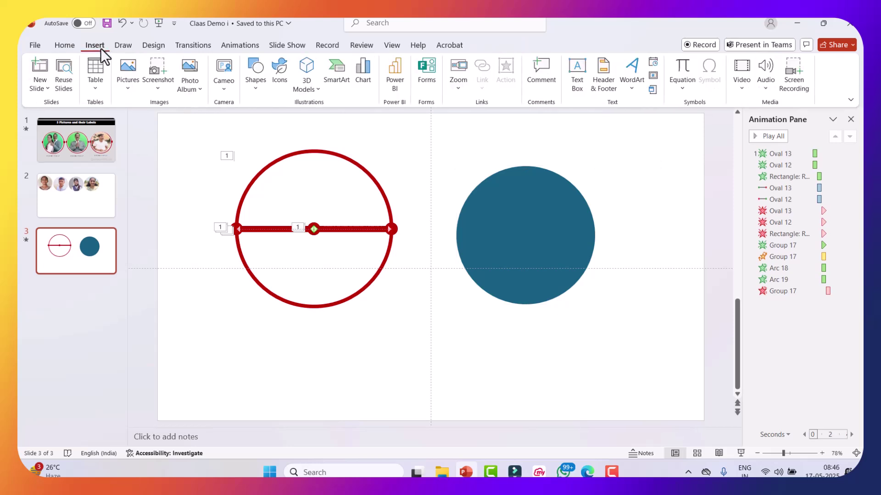
left_click(128, 89)
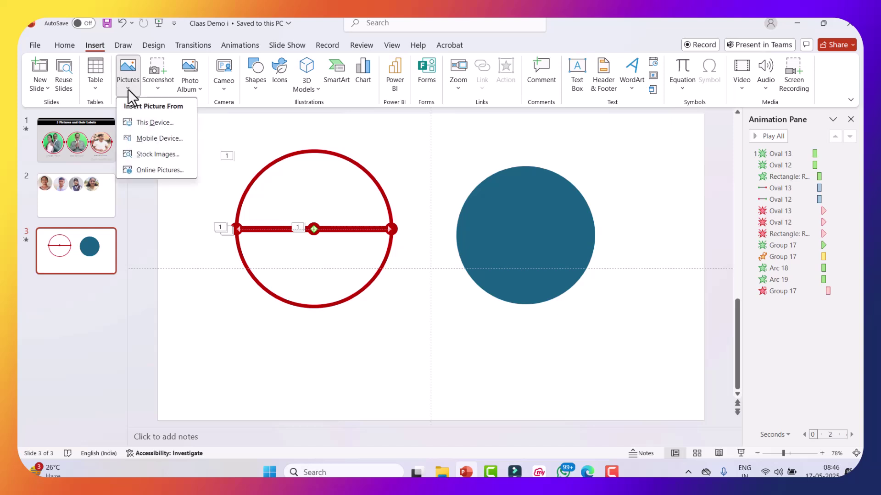
left_click(151, 123)
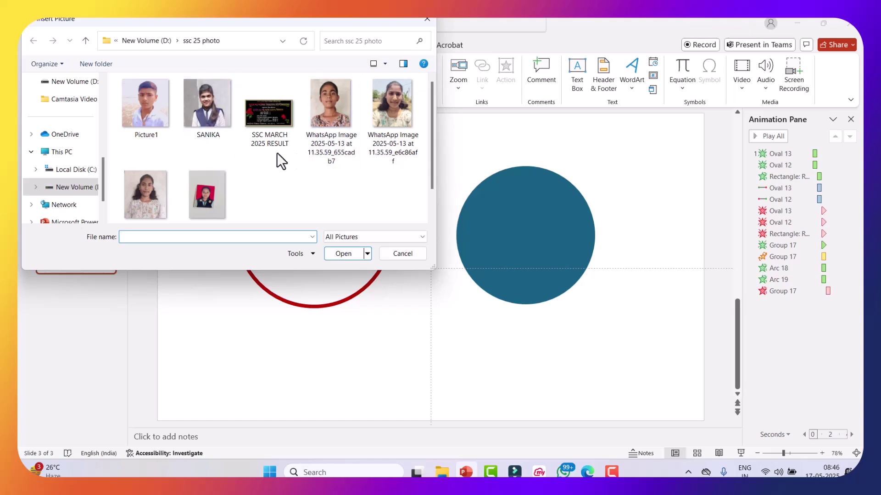
left_click(327, 108)
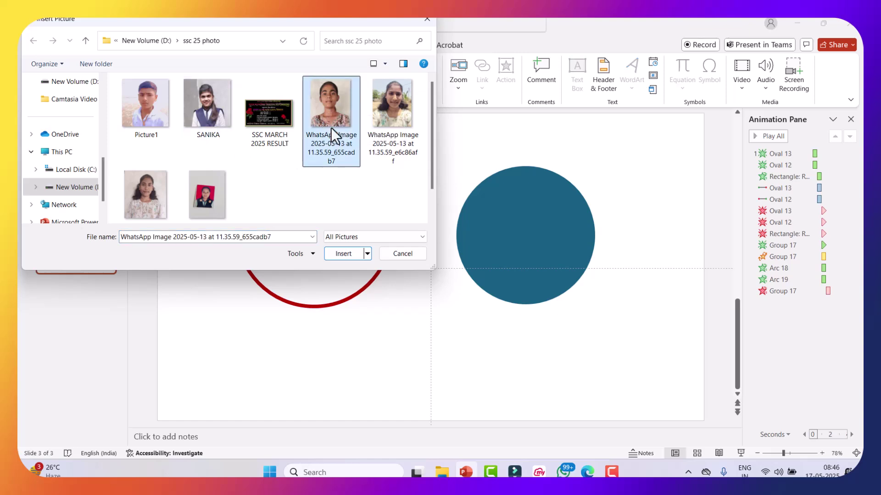
left_click(341, 253)
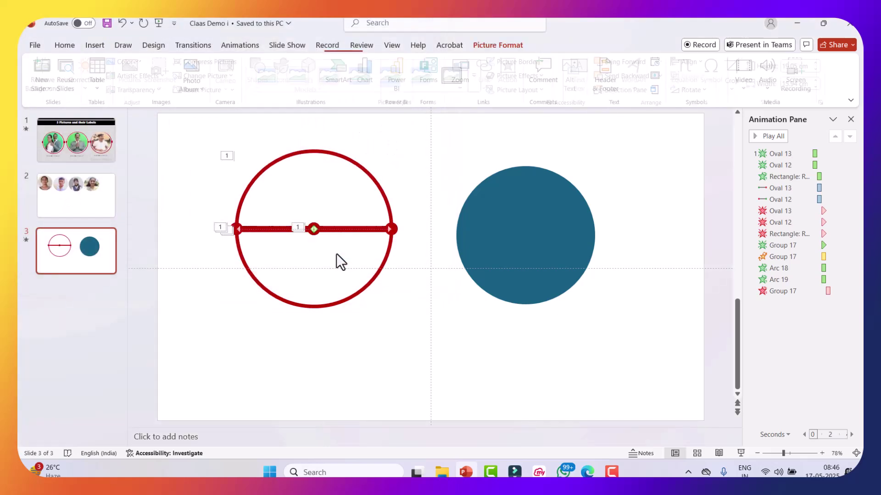
left_click_drag(456, 289, 510, 299)
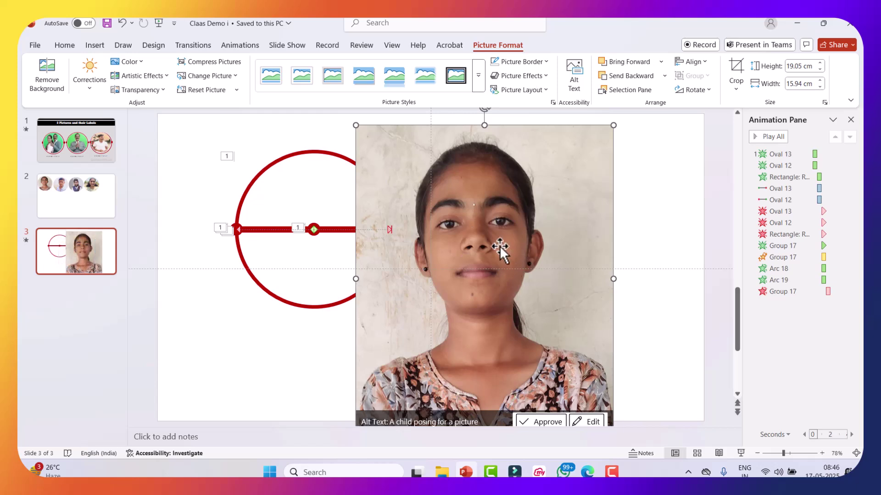
Step: Crop the picture's left and top edges slightly, to 18.5 cm high and 15.73 cm wide
left_click(735, 68)
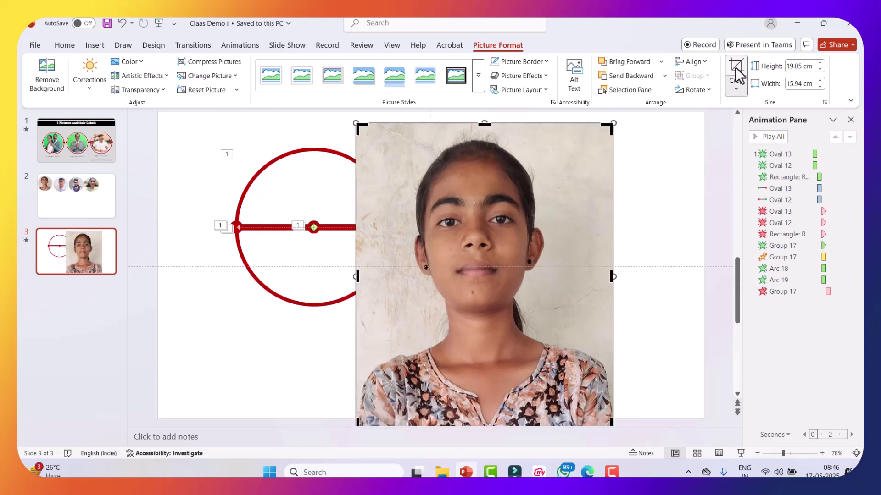
left_click_drag(355, 279, 361, 279)
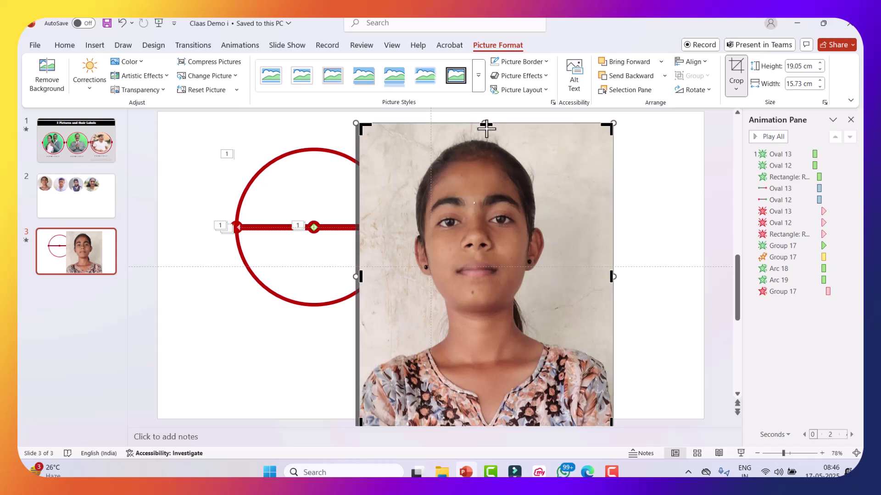
left_click_drag(486, 126, 487, 136)
left_click(666, 153)
Step: Cut the cropped picture to the clipboard and select the blue circle
left_click(532, 218)
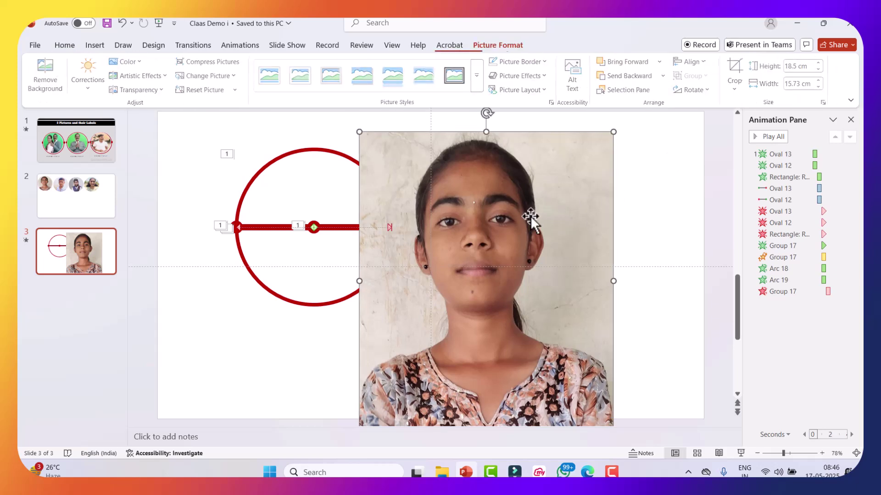
right_click(497, 218)
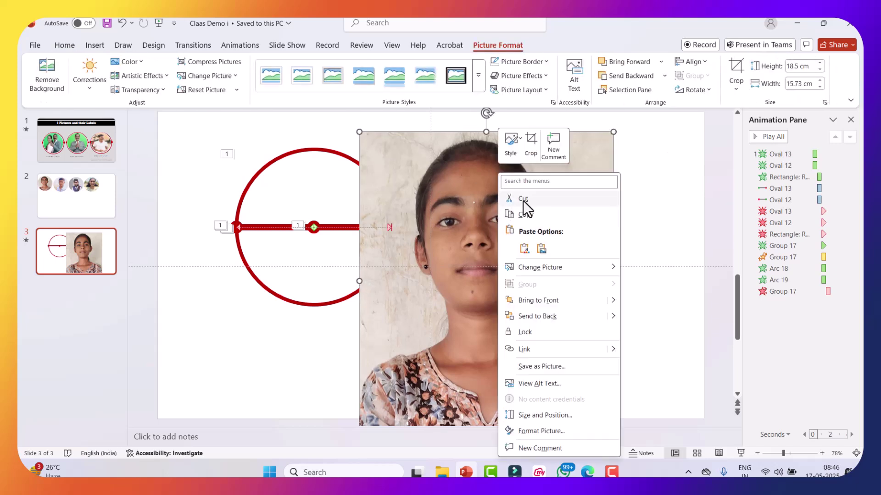
left_click(523, 195)
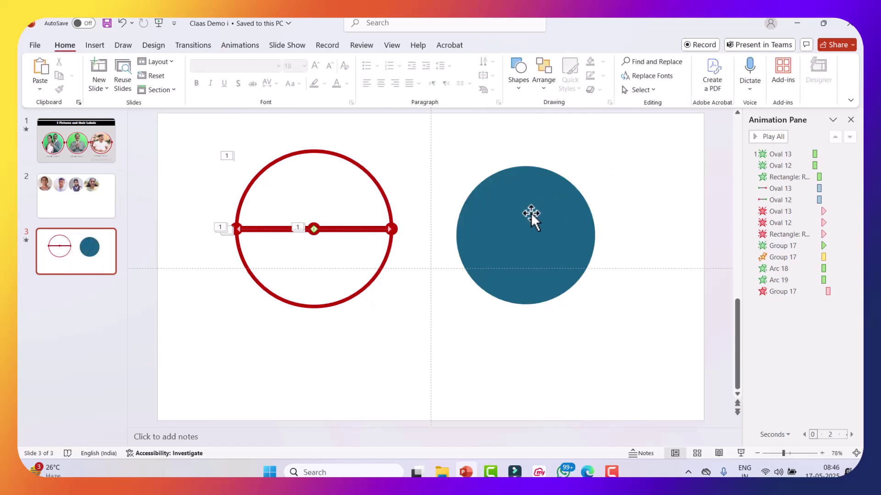
left_click(531, 208)
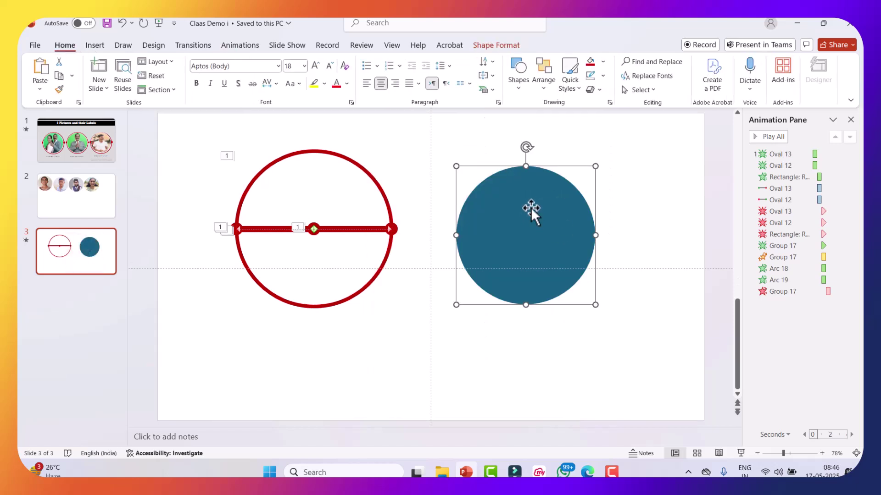